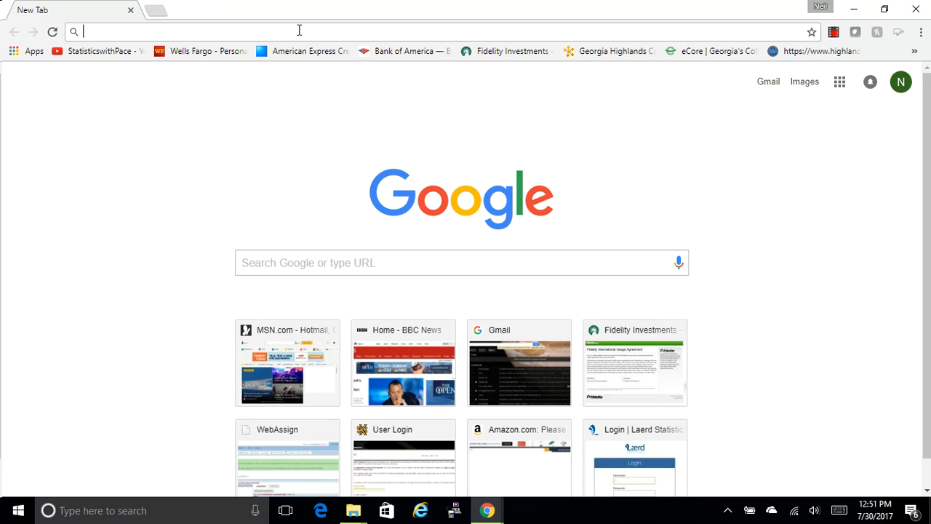
- Search the web for "data sets minitab" and open Minitab's Data Set Library page
click(267, 261)
text(dat)
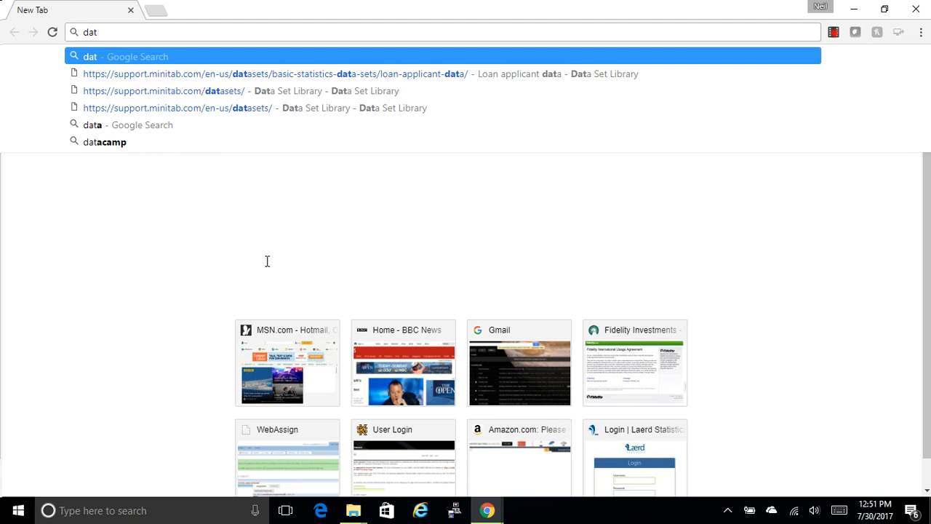
text(a sets)
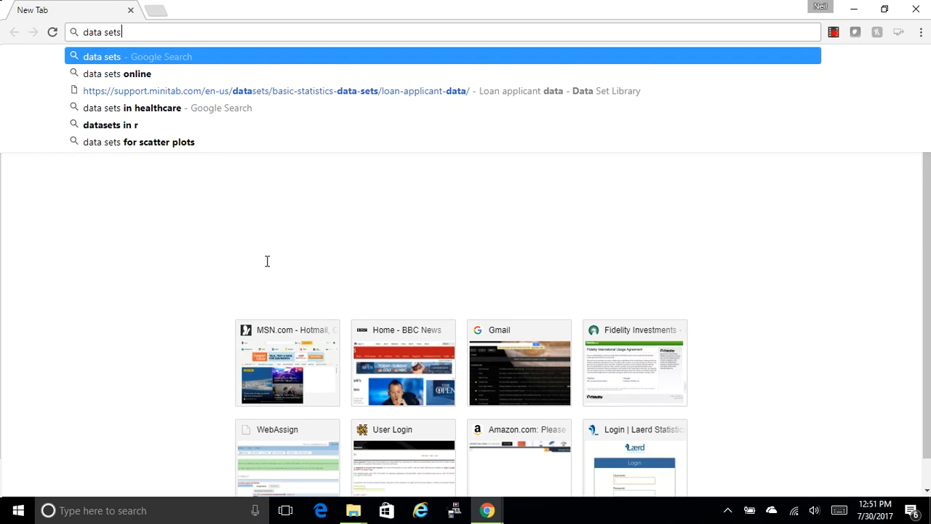
text( minitab)
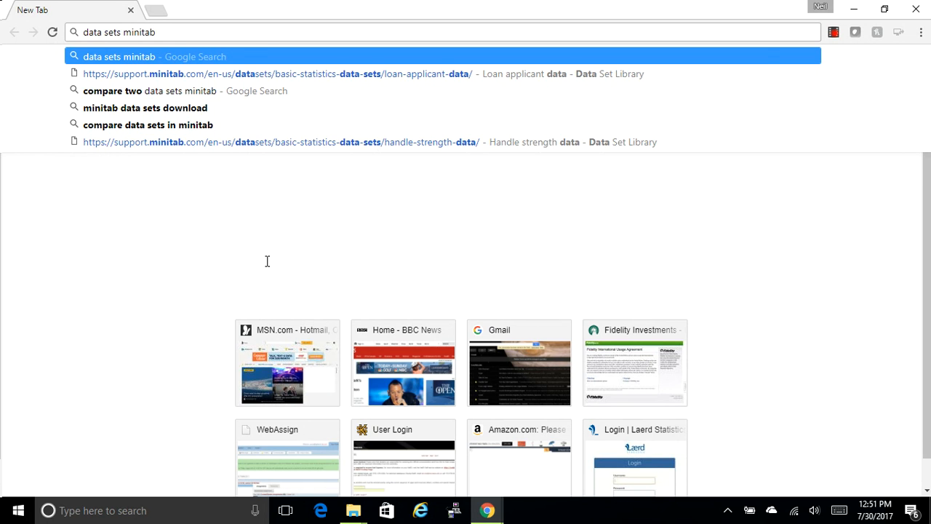
key(Return)
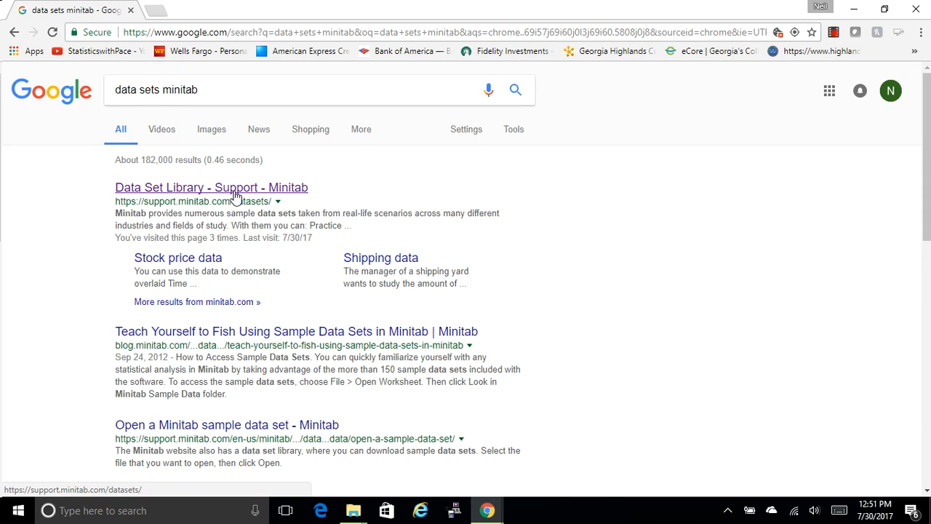
click(234, 190)
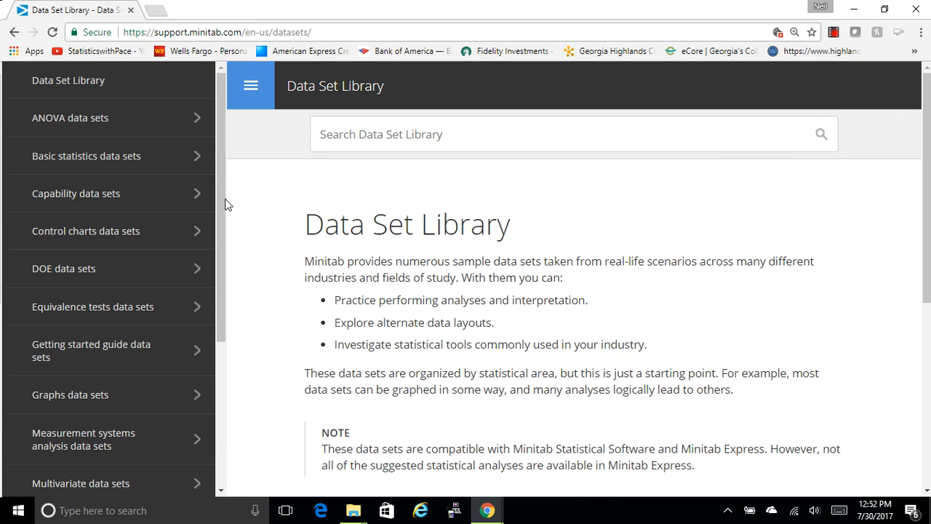
- Search the Data Set Library for "loan applicant" and view the column descriptions on the Loan applicant data page
click(349, 138)
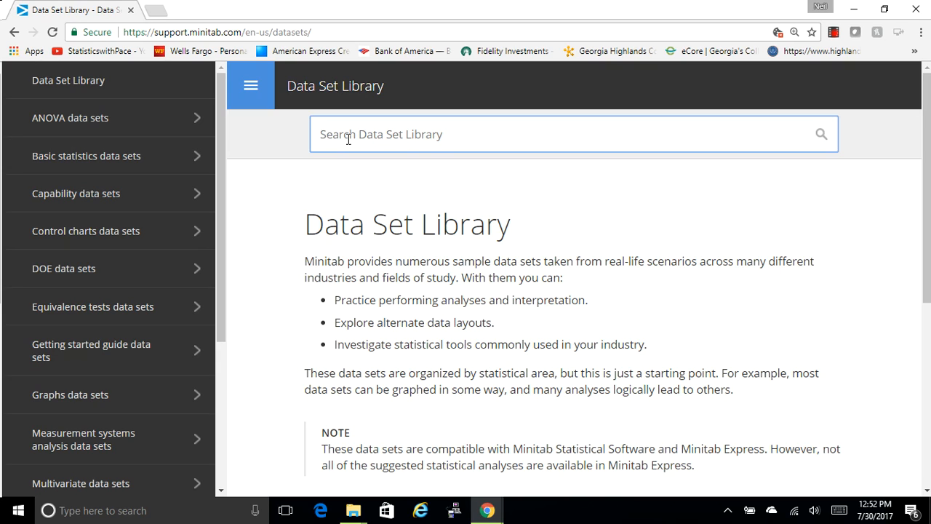
text(loan applicant)
key(Return)
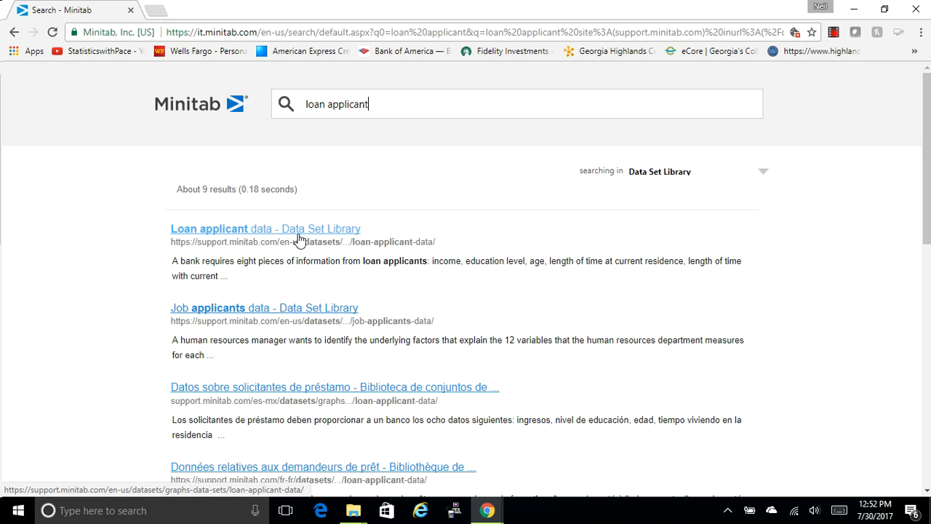
click(285, 229)
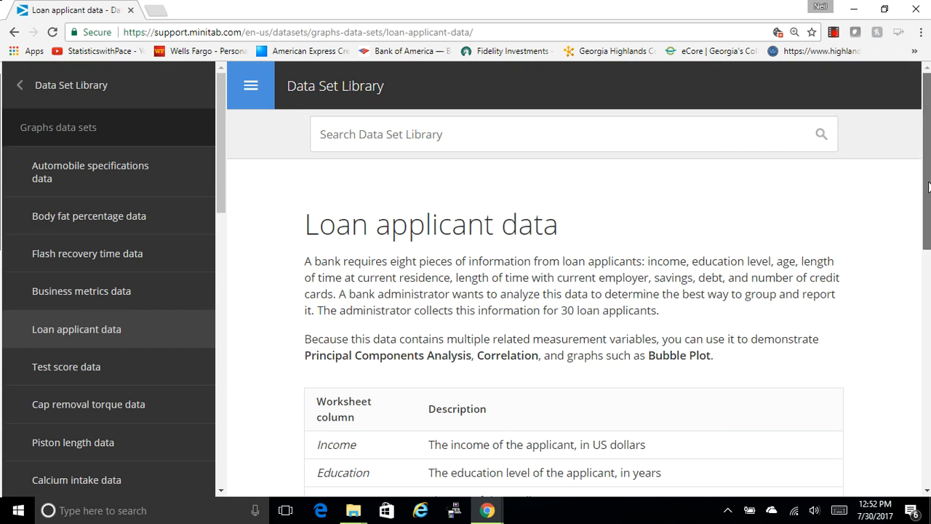
drag(928, 187, 909, 327)
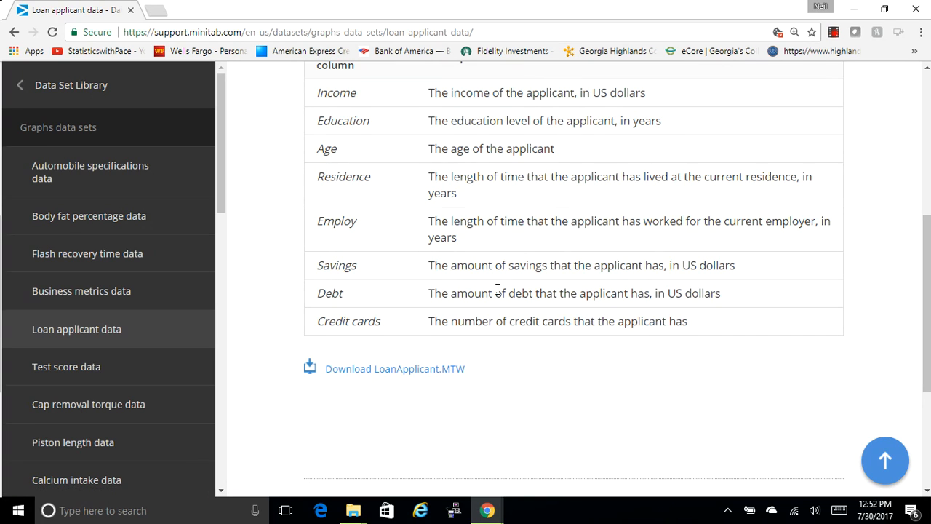
- Open the Piston length data page from the Graphs data sets
drag(222, 178, 210, 229)
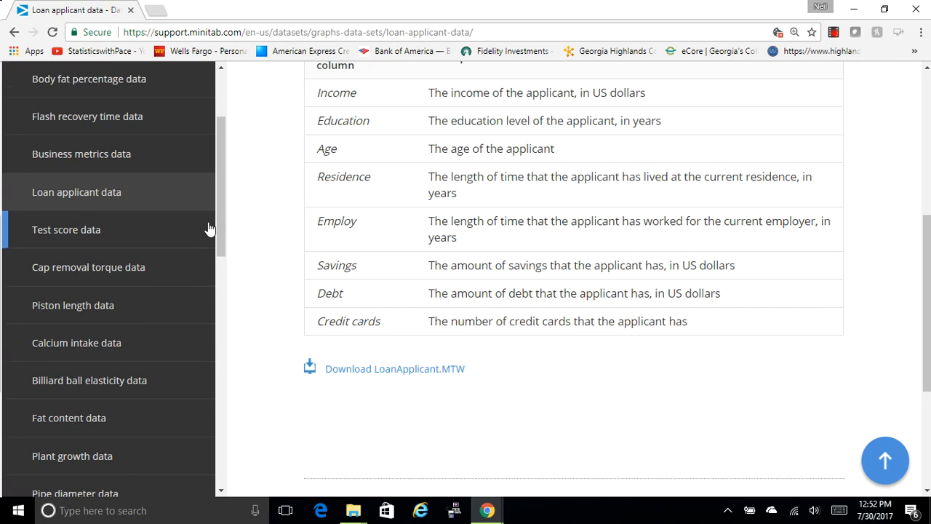
click(96, 299)
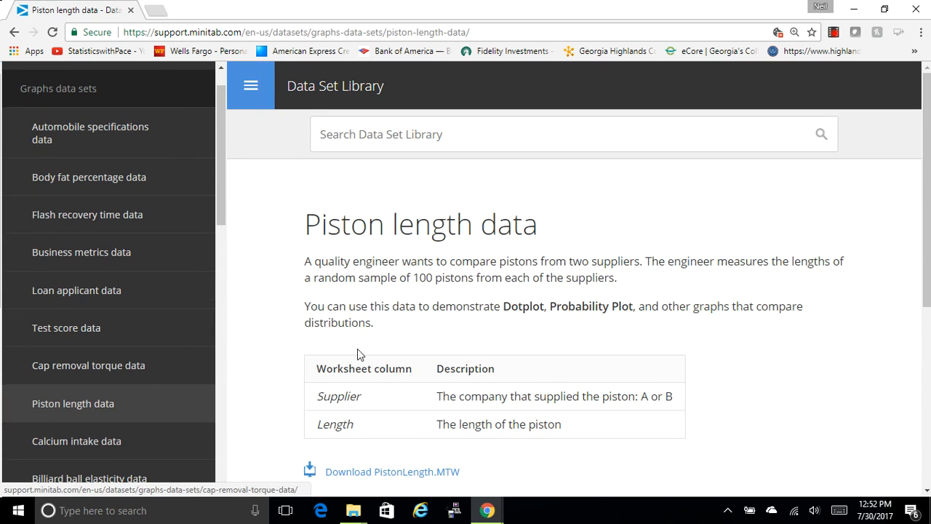
scroll(923, 213, down, 2)
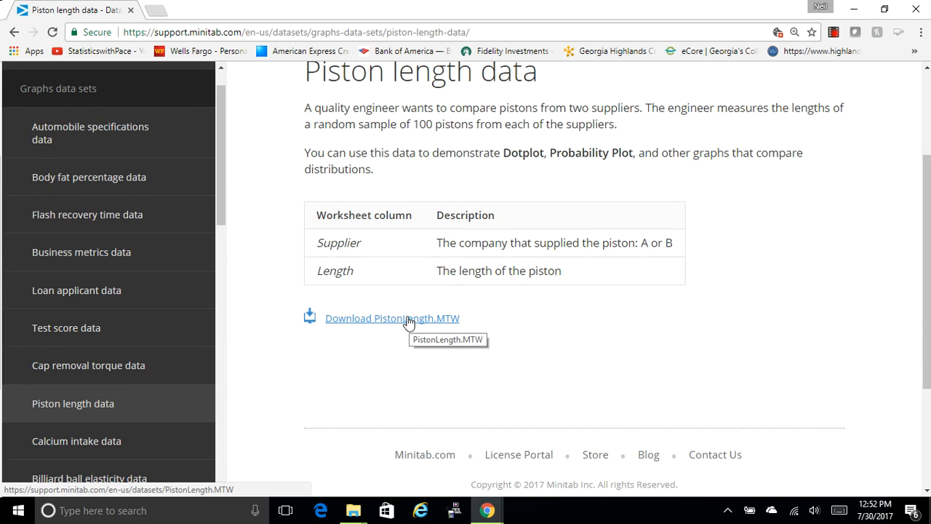
- Download PistonLength.MTW to the Desktop and open it in Minitab, accepting a copy of its content into the current project
click(409, 318)
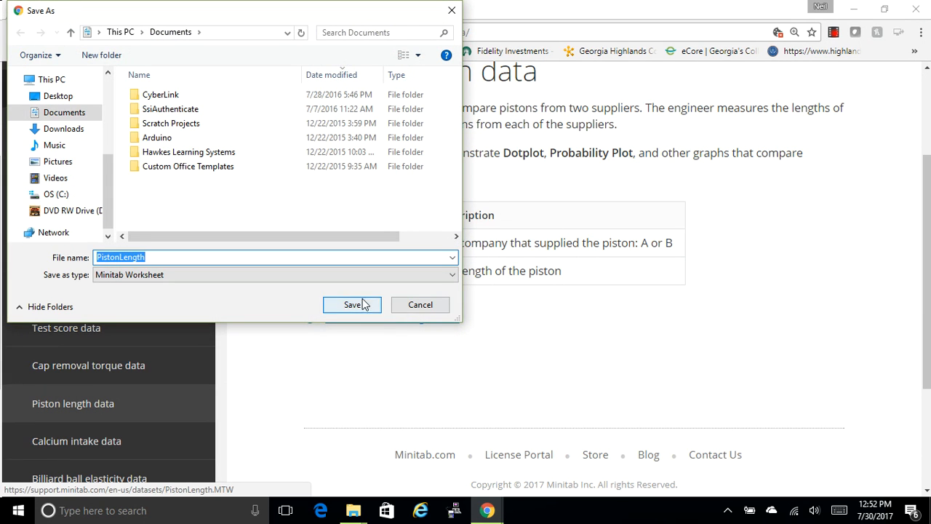
click(50, 98)
click(334, 304)
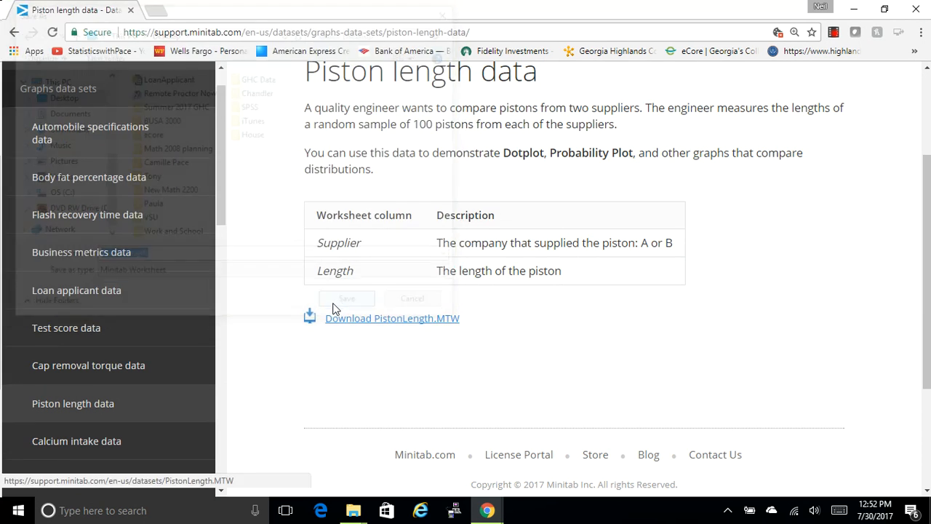
click(87, 481)
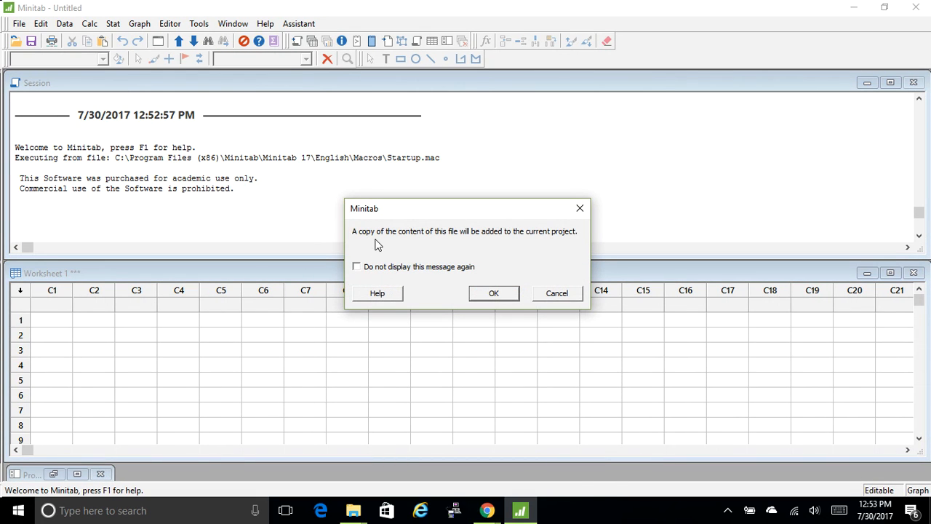
click(491, 294)
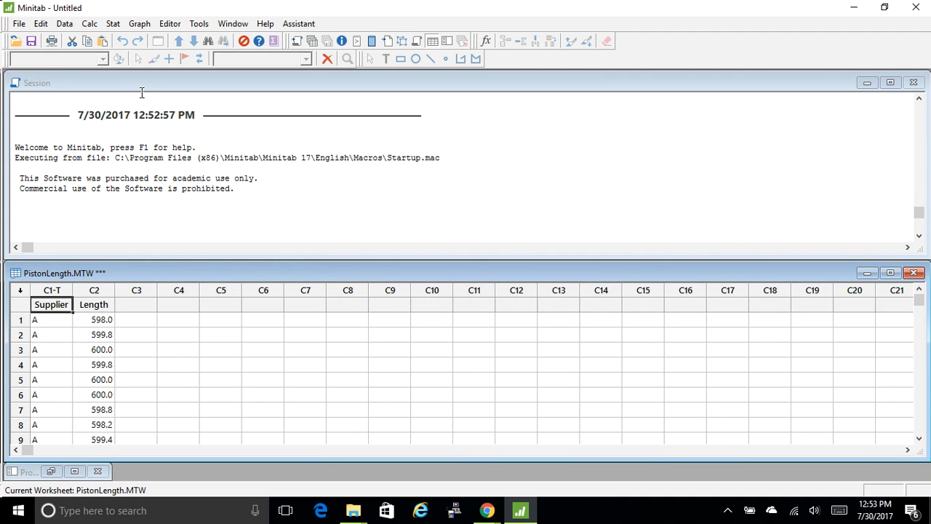
right_click(15, 26)
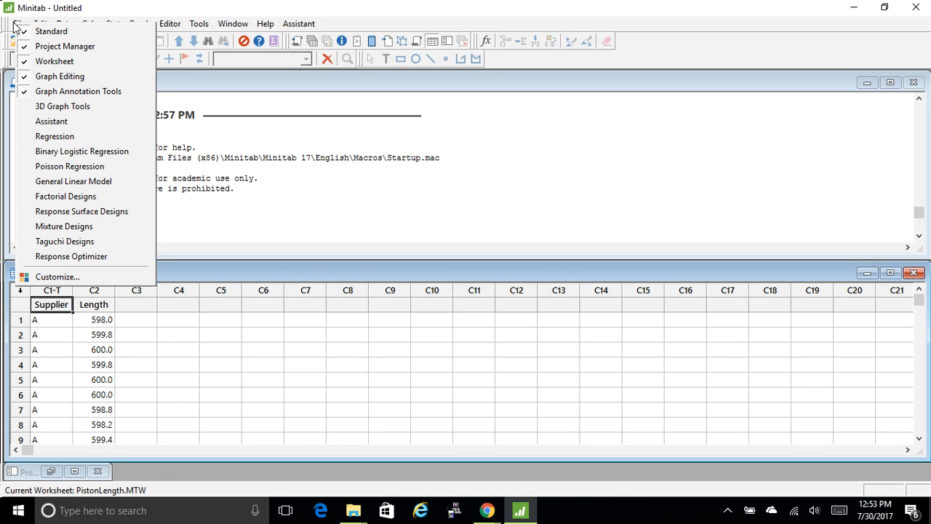
click(15, 26)
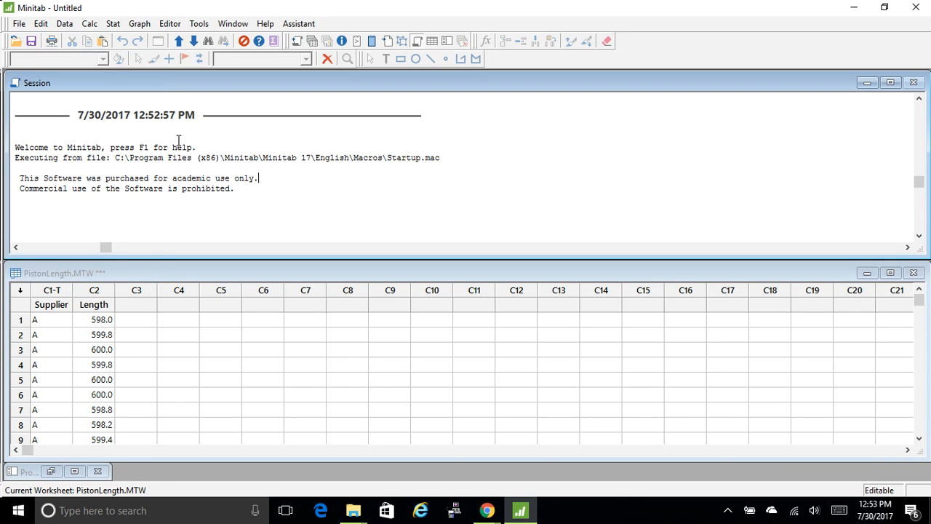
click(16, 25)
click(40, 59)
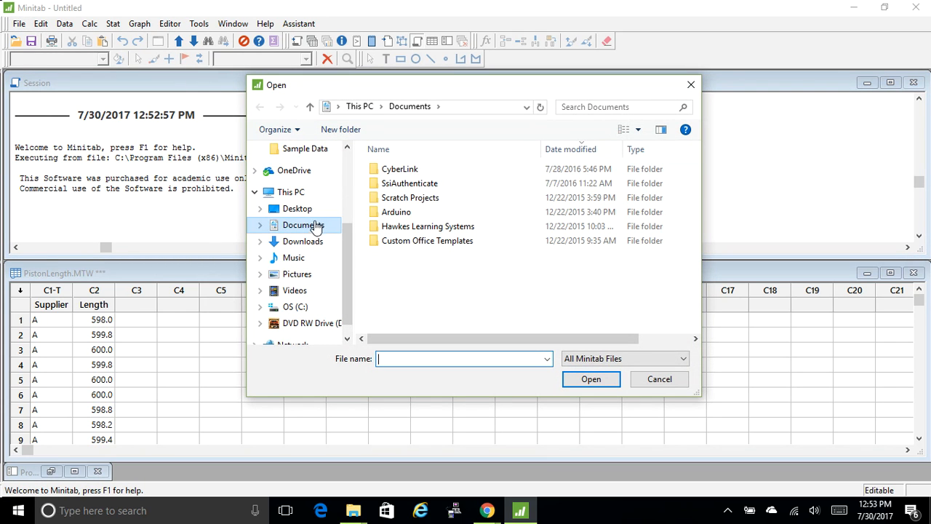
click(301, 211)
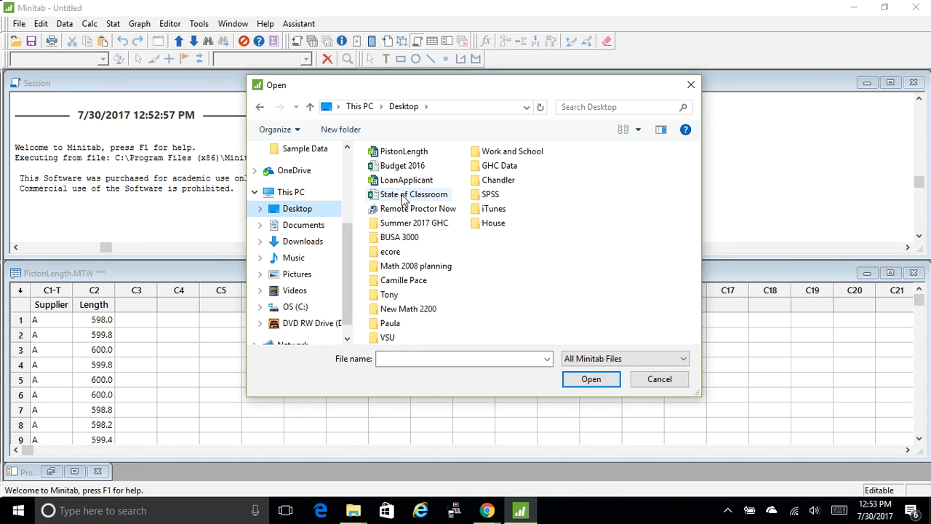
click(690, 86)
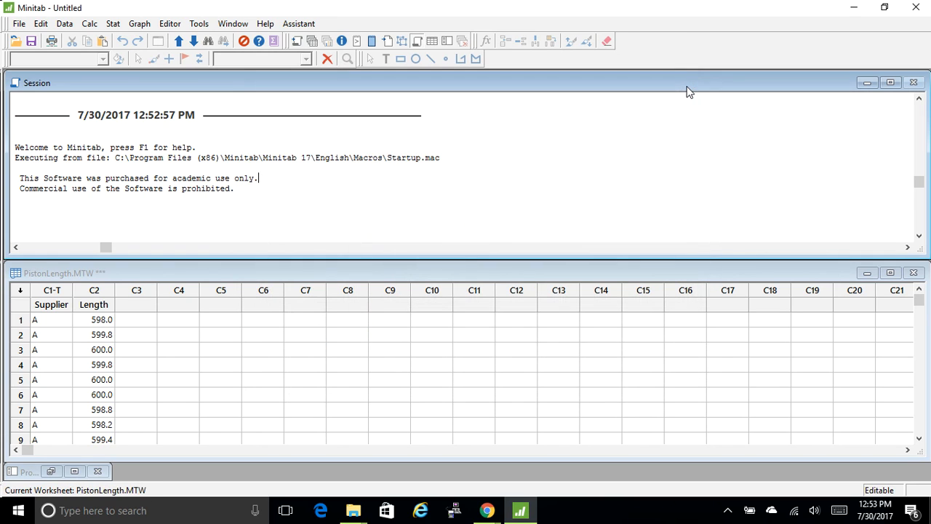
click(16, 24)
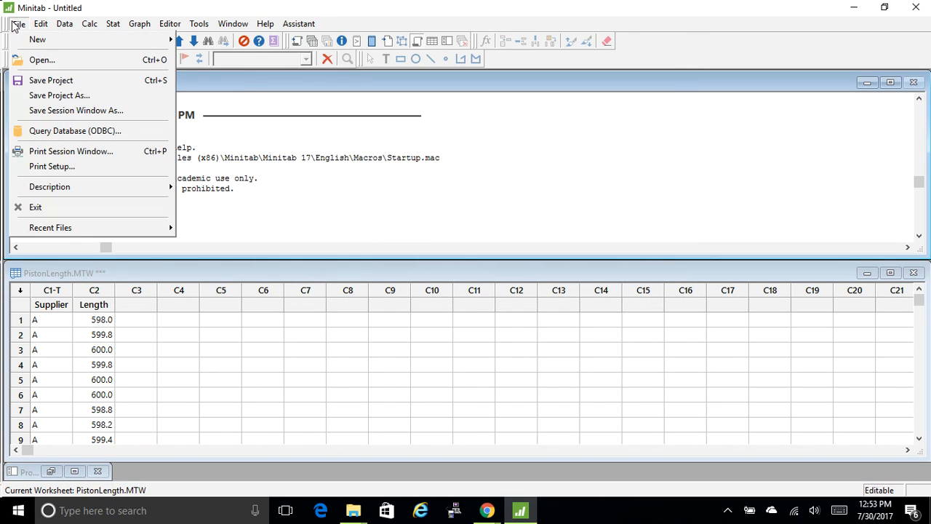
click(370, 198)
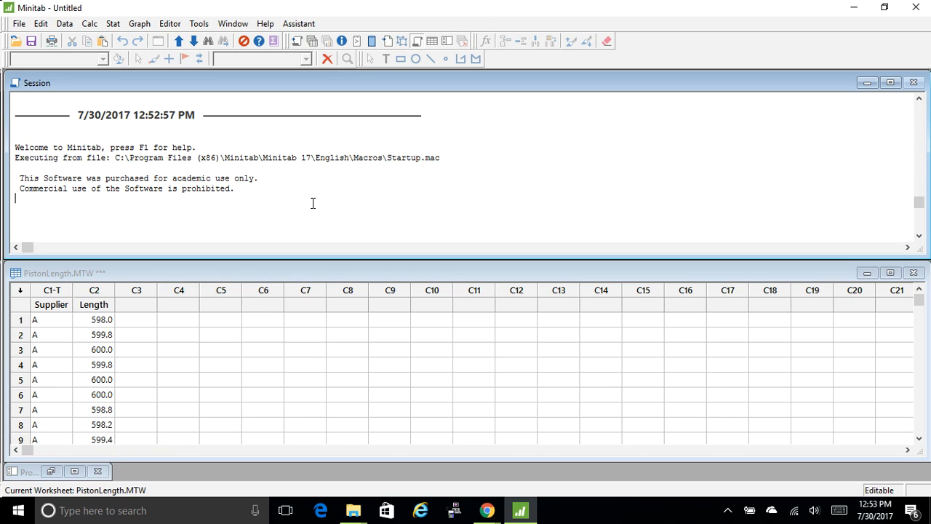
- Start Display Descriptive Statistics with the Length column as the variable
click(112, 27)
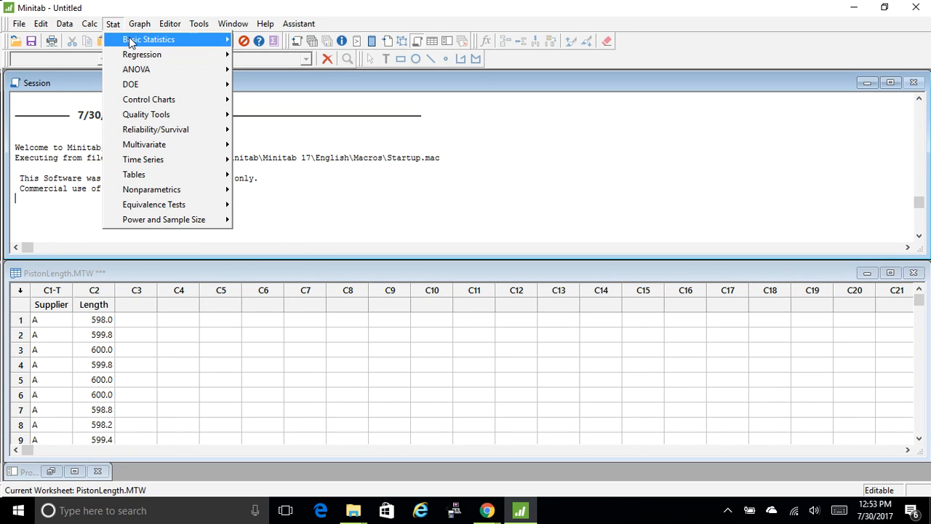
mouse_move(131, 42)
click(280, 45)
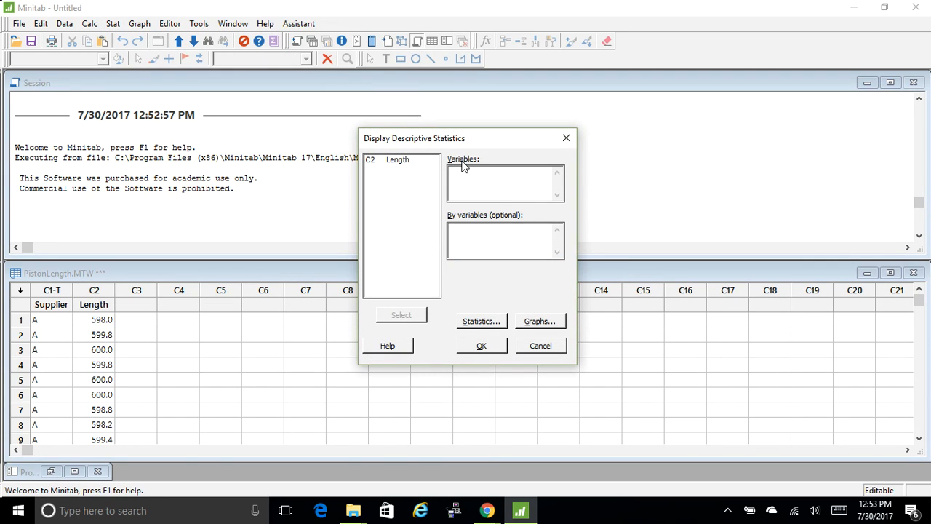
double_click(402, 160)
- Configure the displayed statistics by adding Variance, Interquartile range, Mode, Range and N total, and removing SE of mean and N nonmissing
click(478, 321)
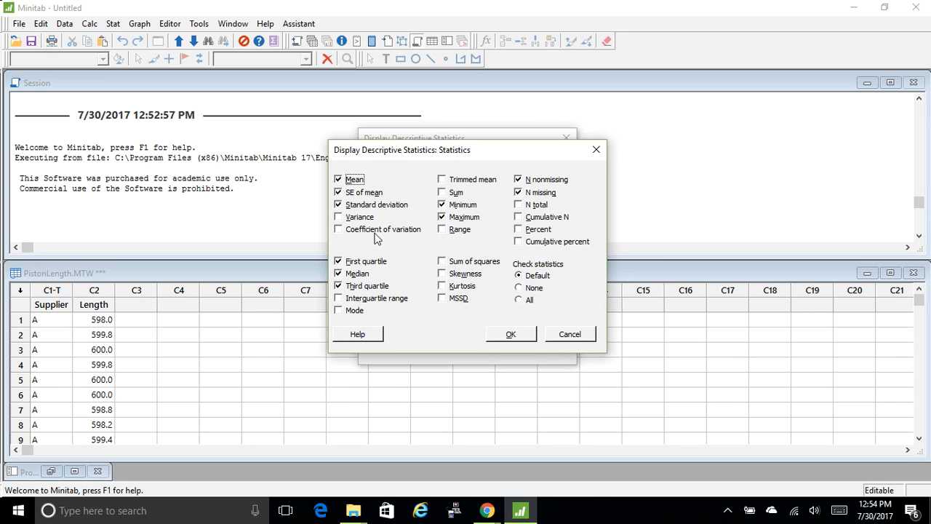
click(339, 193)
click(339, 218)
click(338, 299)
click(338, 310)
click(440, 232)
click(443, 229)
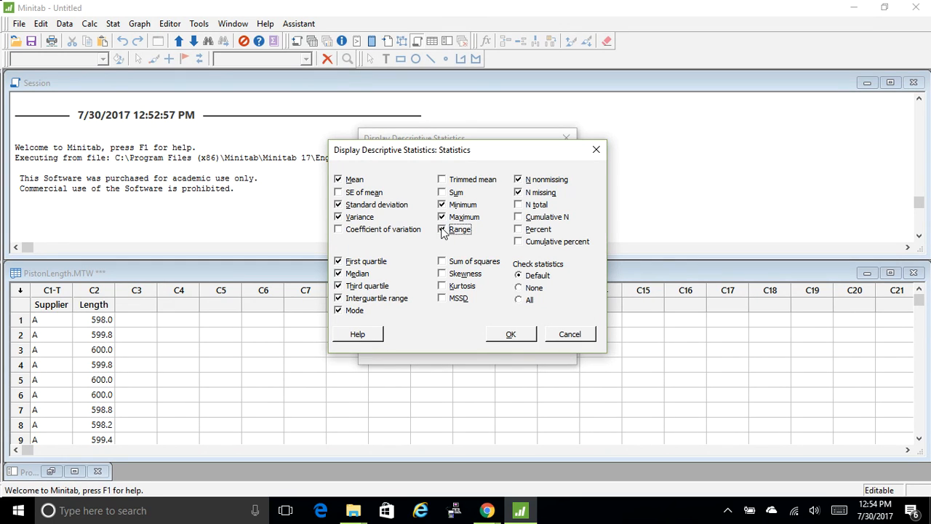
click(518, 180)
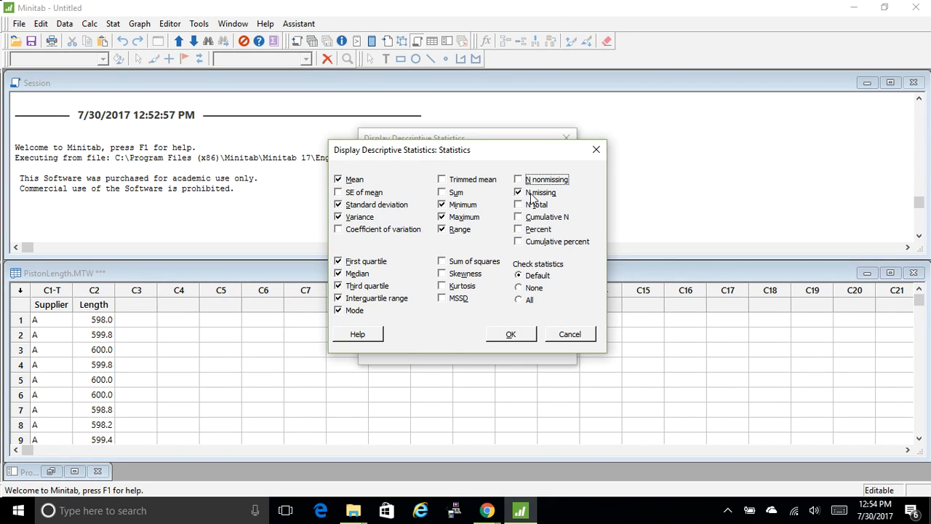
click(519, 205)
click(509, 334)
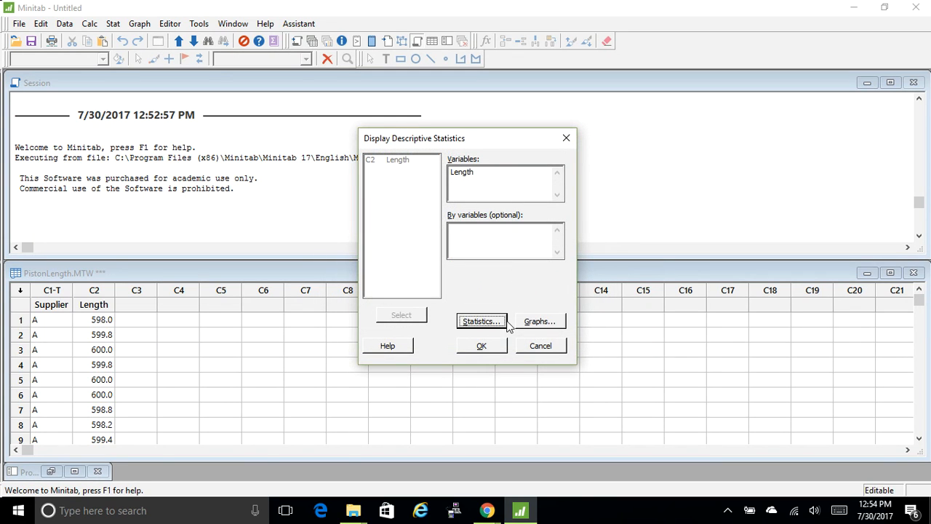
- Include a histogram of the data and a histogram with normal curve, and run the descriptive statistics for Length
click(538, 322)
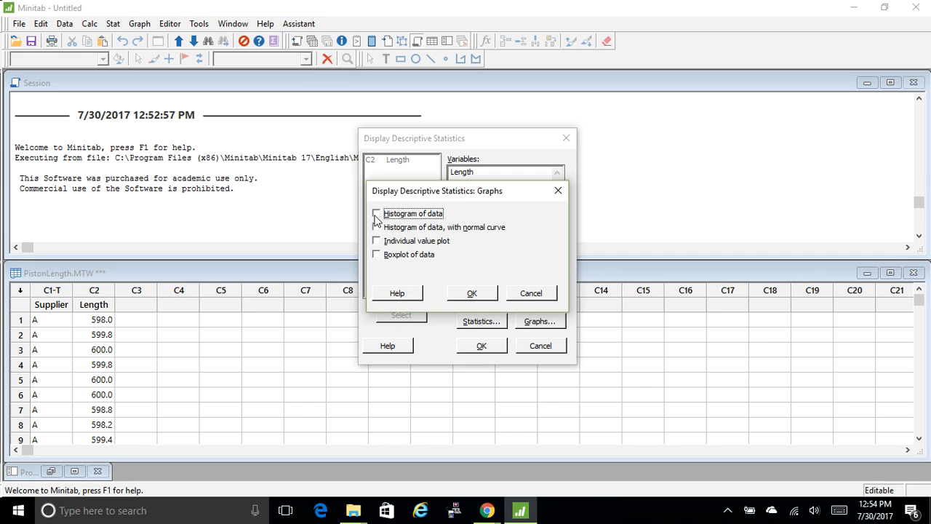
click(377, 229)
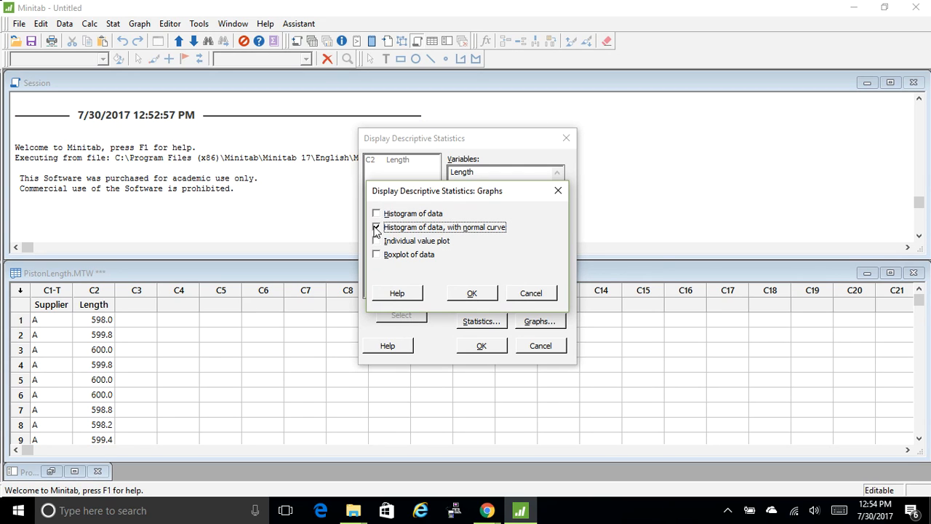
click(377, 214)
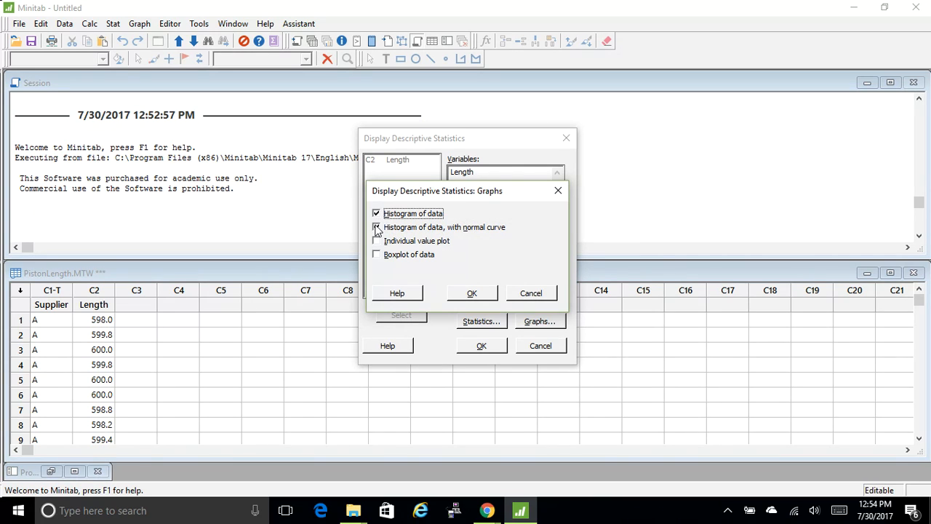
click(472, 293)
click(480, 348)
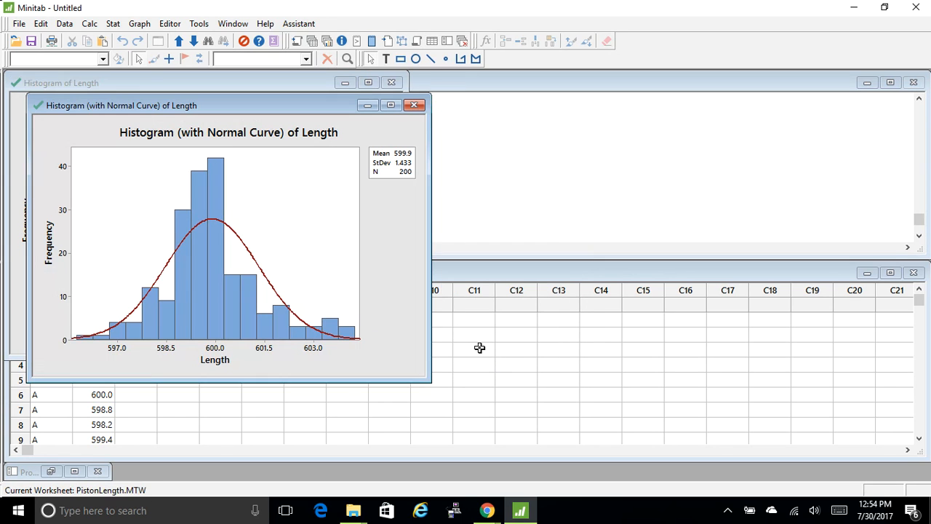
- Arrange the plain histogram and the normal-curve histogram windows side by side
drag(286, 111, 718, 103)
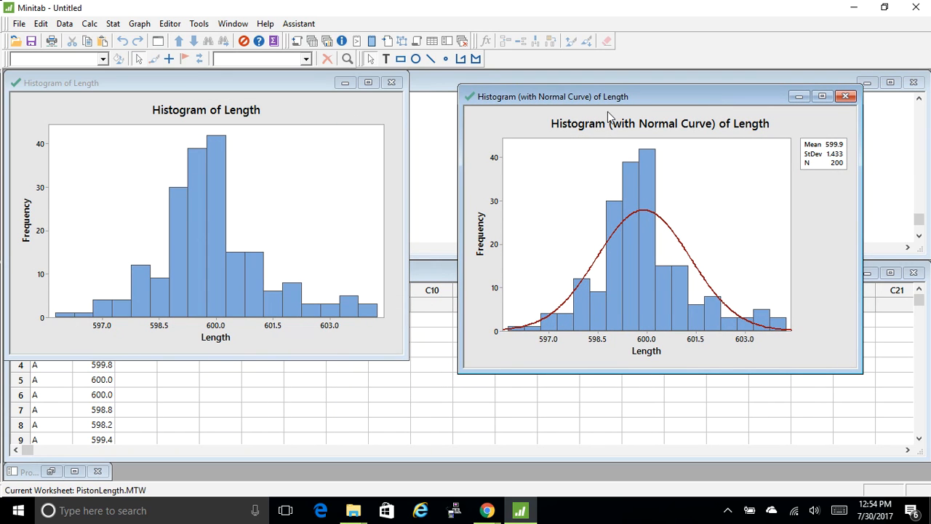
drag(290, 77, 306, 89)
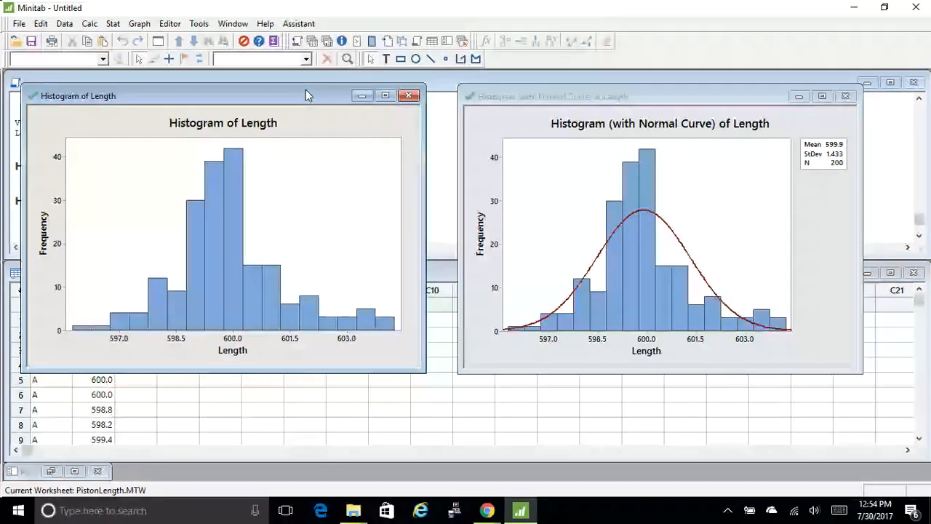
- Retitle the plain histogram by putting the author's possessive name before "Histogram" and adding "Piston" before "Length"
click(252, 123)
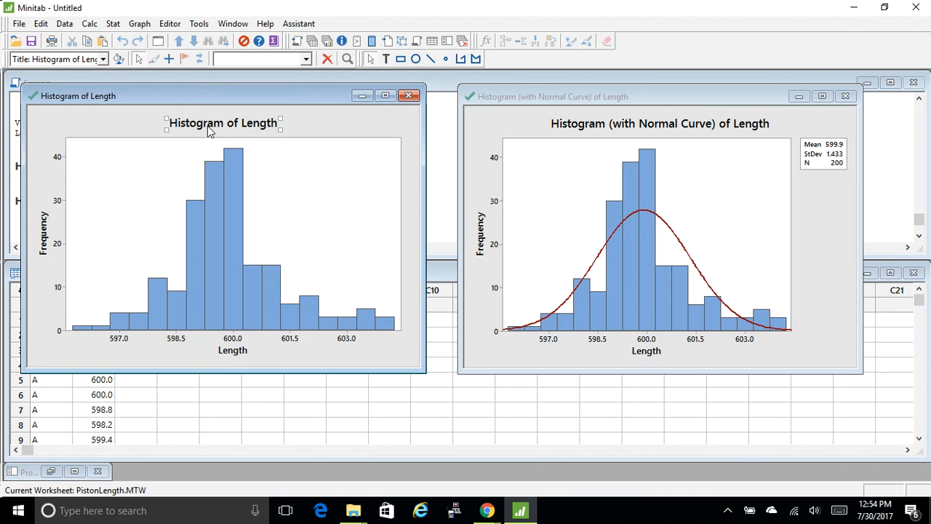
double_click(167, 122)
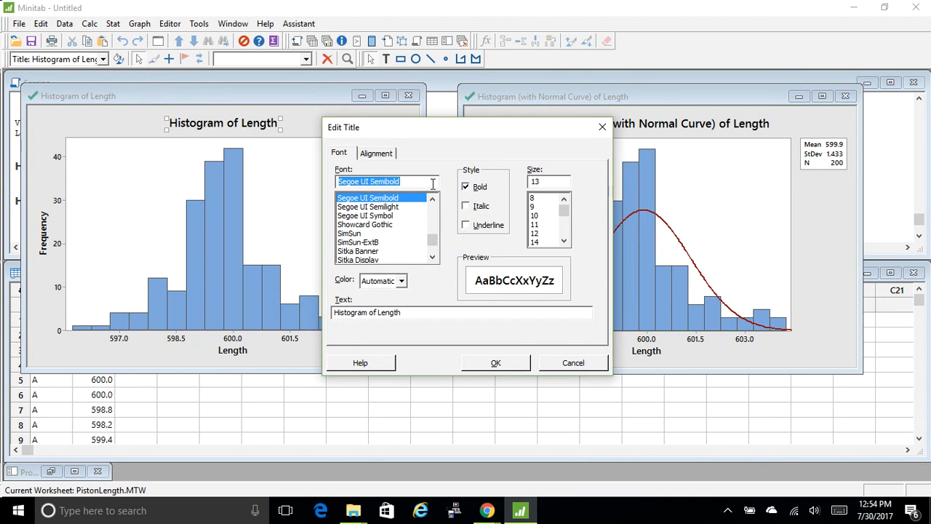
click(333, 312)
text(P)
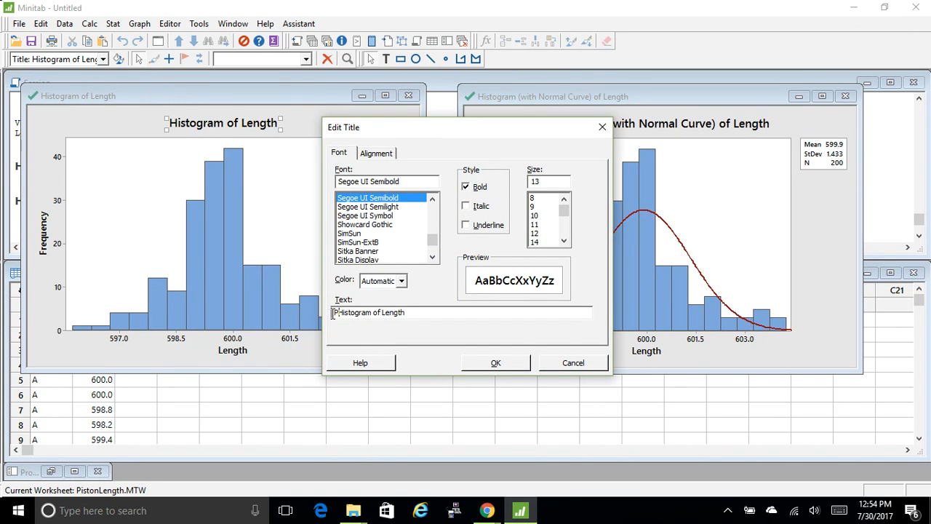
text(ace's)
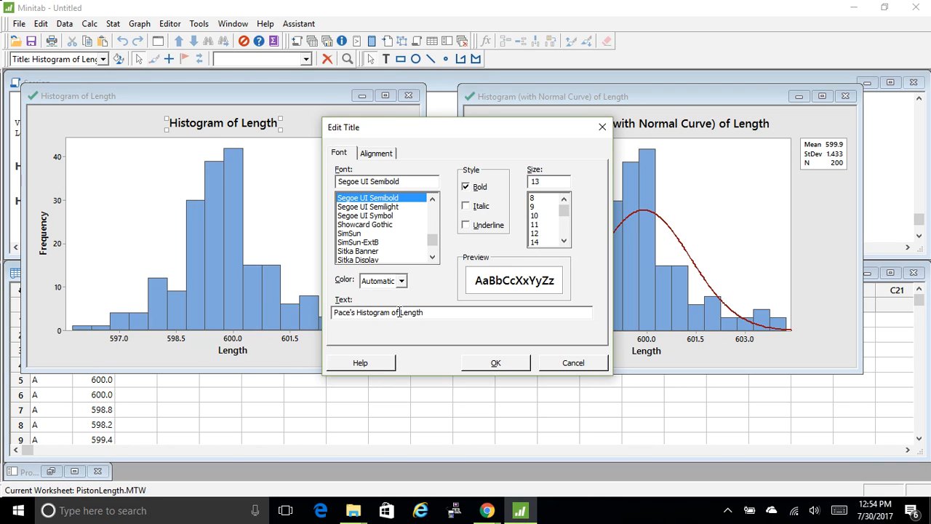
click(400, 313)
text(Piston)
click(474, 363)
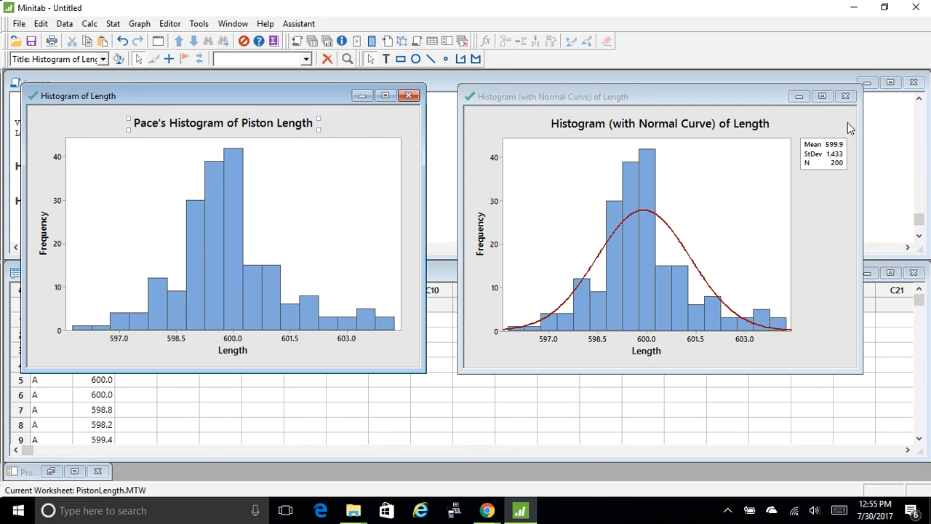
- Close the normal-curve histogram without saving it to a separate file, and minimize the retitled histogram
click(845, 96)
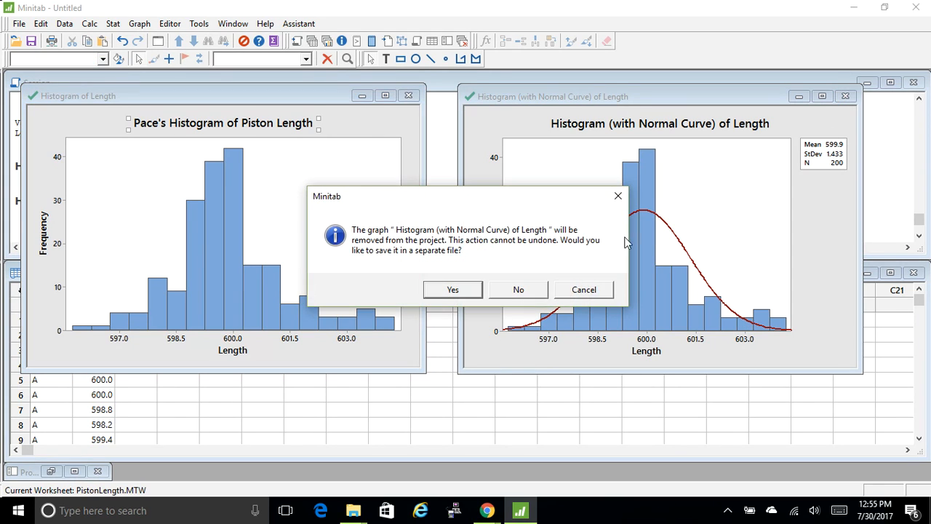
click(519, 292)
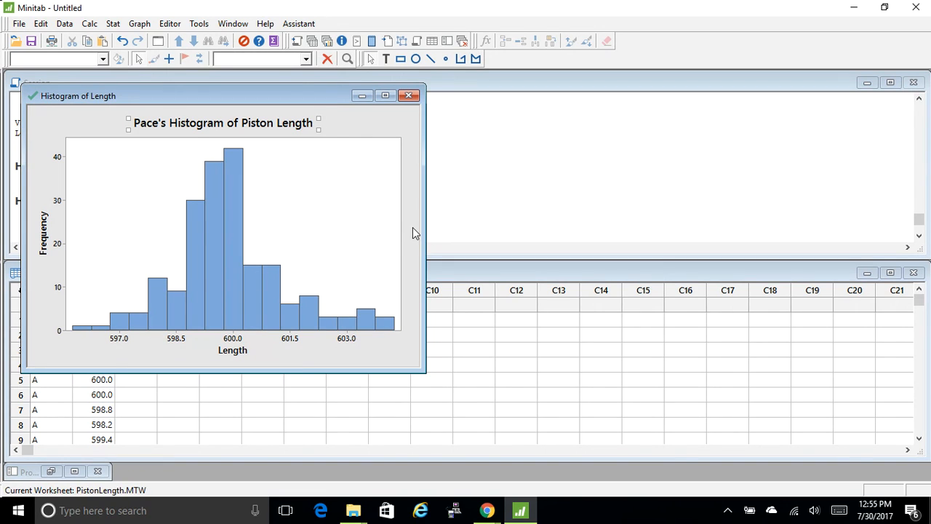
click(62, 120)
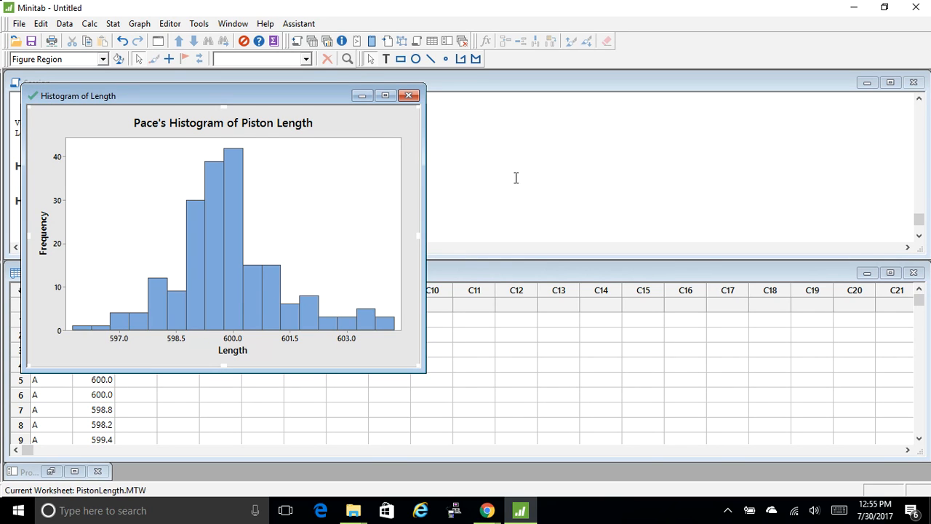
click(355, 102)
- Select the Descriptive Statistics output for Length in the session output, from its heading through the second table
click(40, 27)
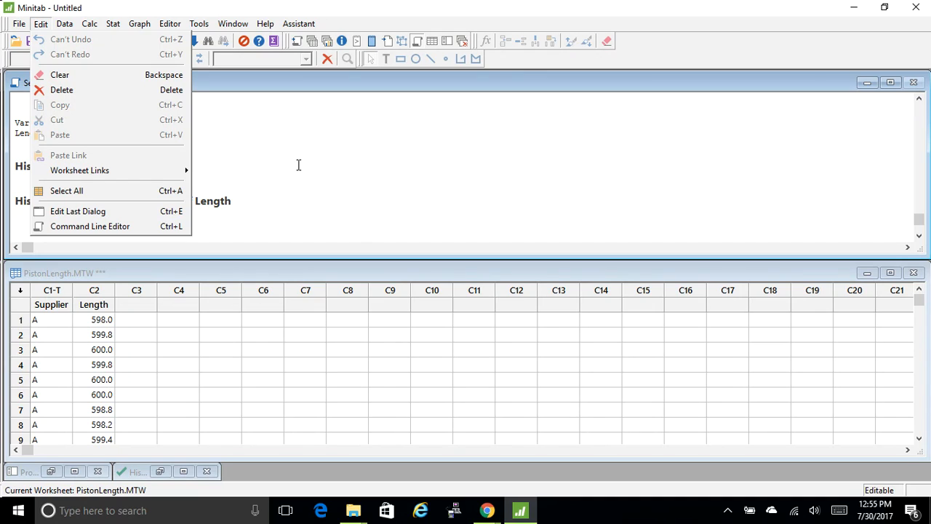
click(486, 223)
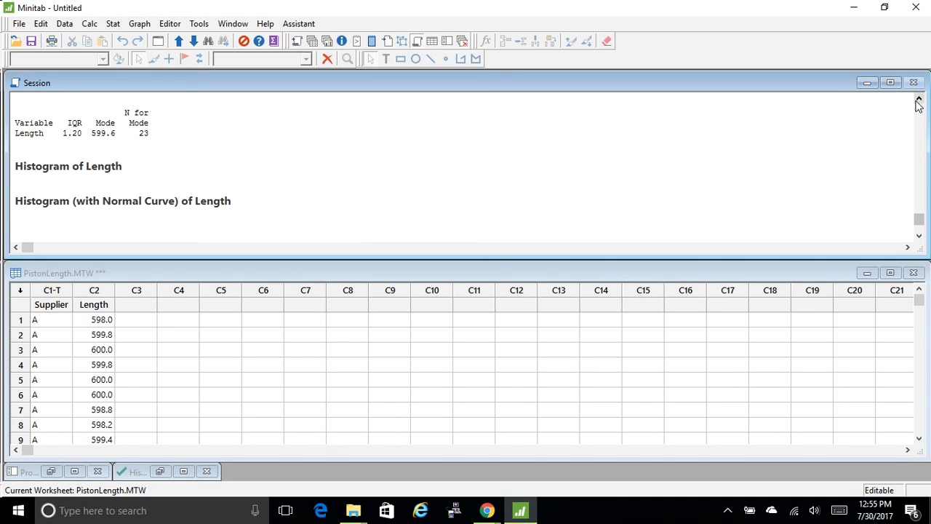
drag(919, 101, 919, 101)
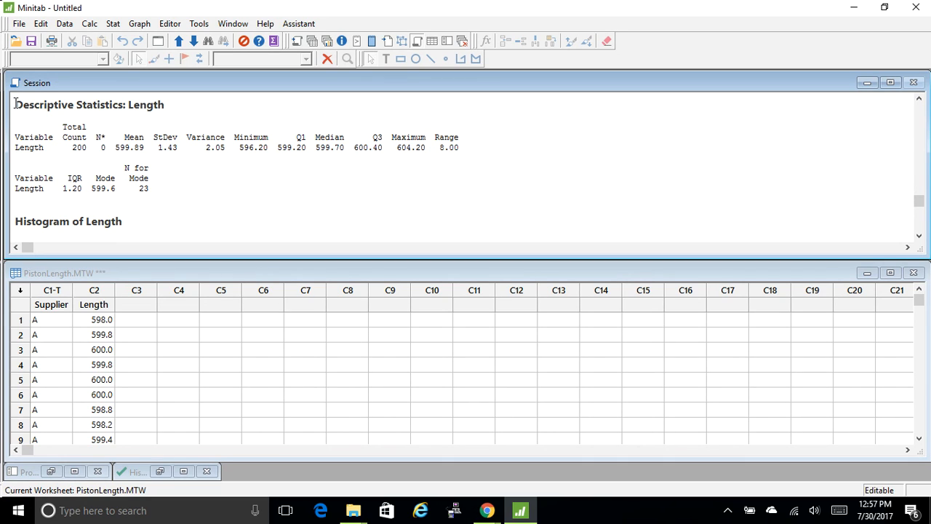
drag(14, 104, 175, 187)
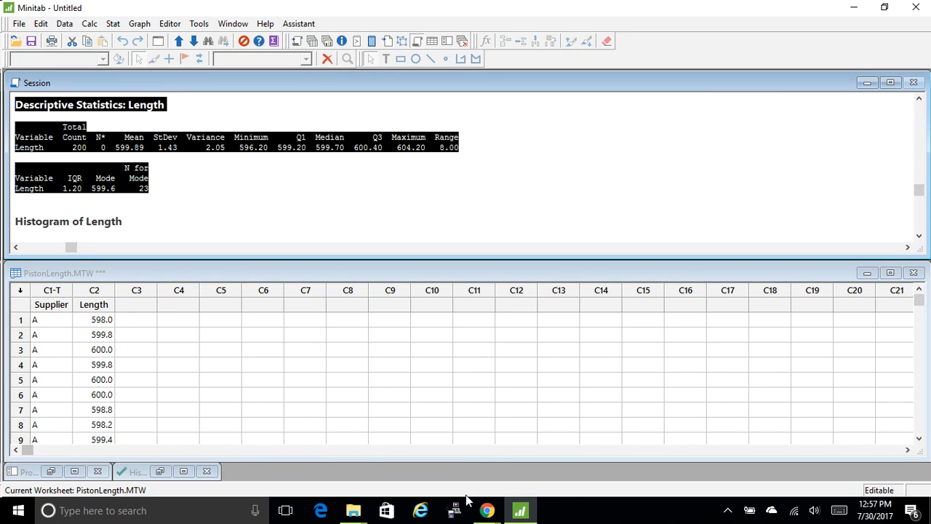
click(487, 510)
click(613, 353)
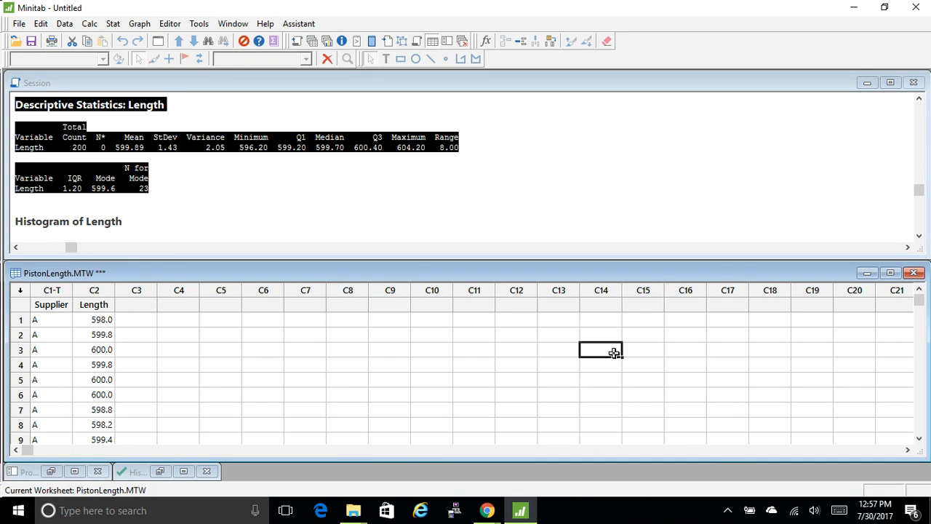